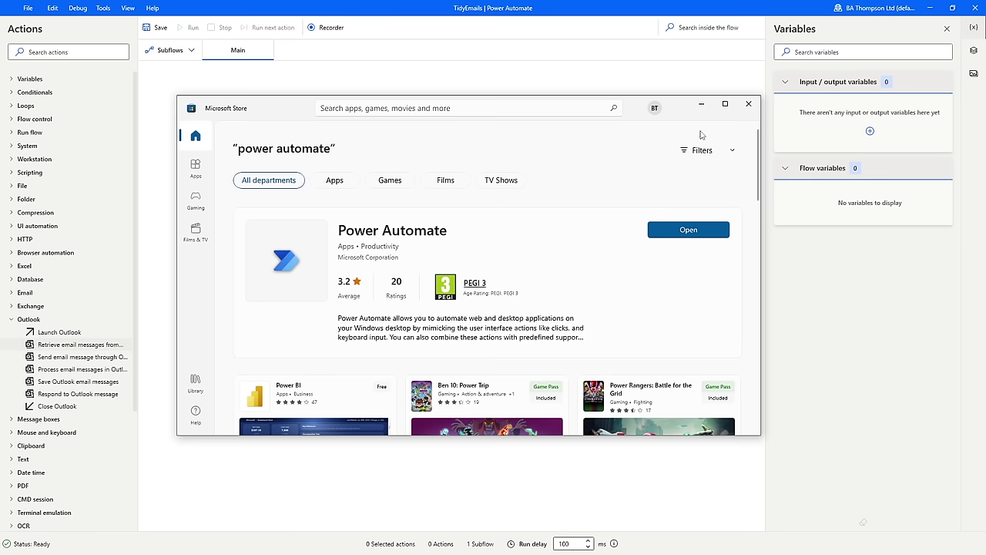
Minimize the Microsoft Store window to reveal the empty TidyEmails flow
click(701, 105)
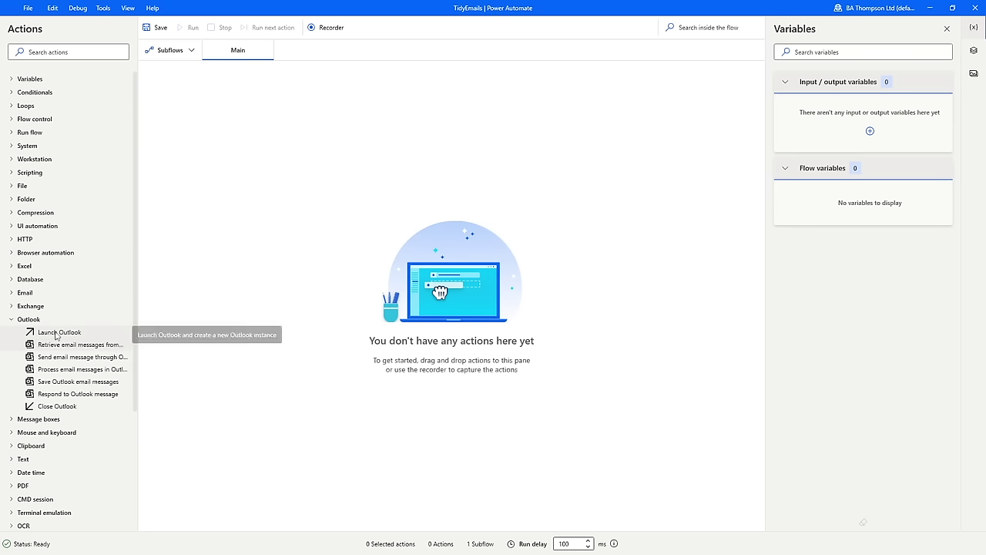
Add a Launch Outlook action as step 1, keeping the OutlookInstance variable
drag(47, 334, 358, 179)
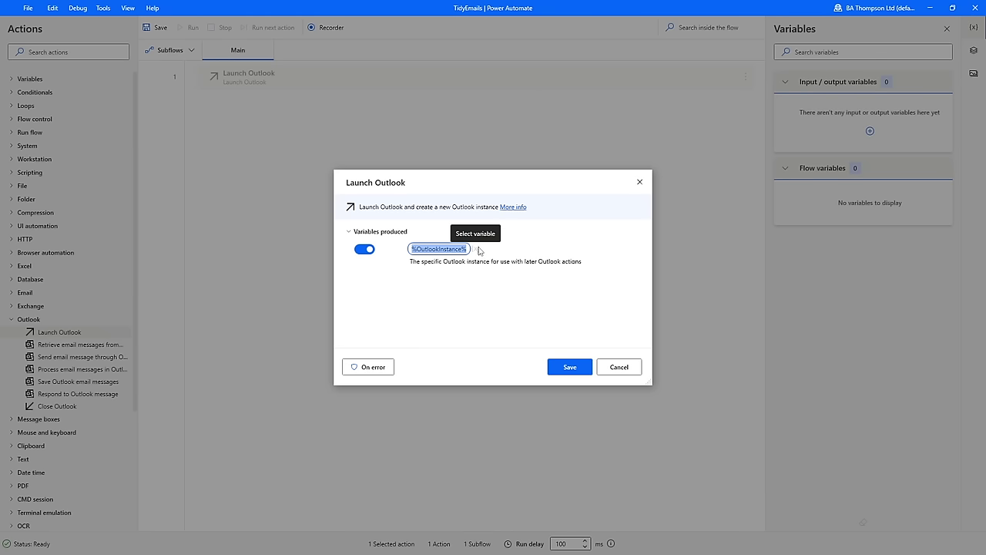
click(571, 367)
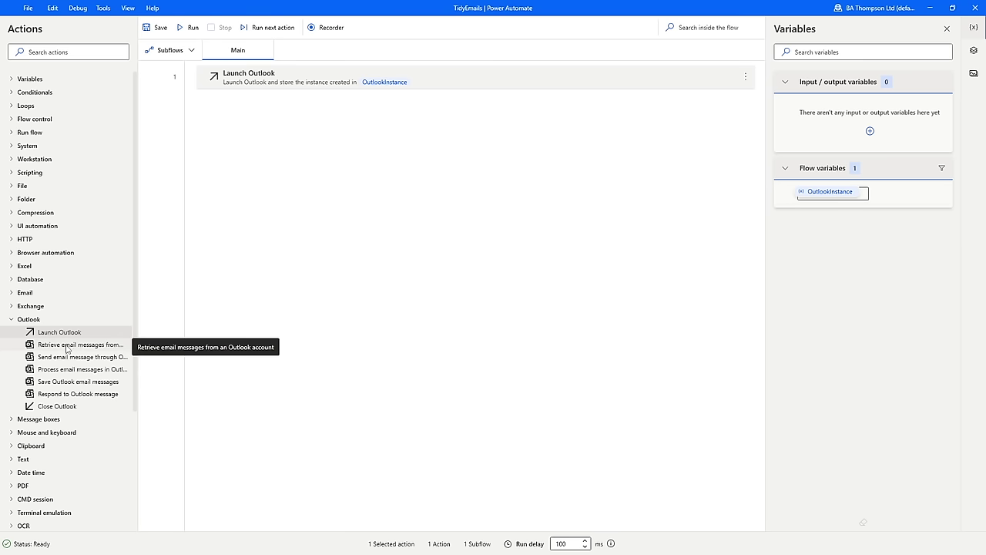
Add Retrieve email messages with the account's e-mail address, folder Inbox, and all email messages
drag(36, 349, 351, 192)
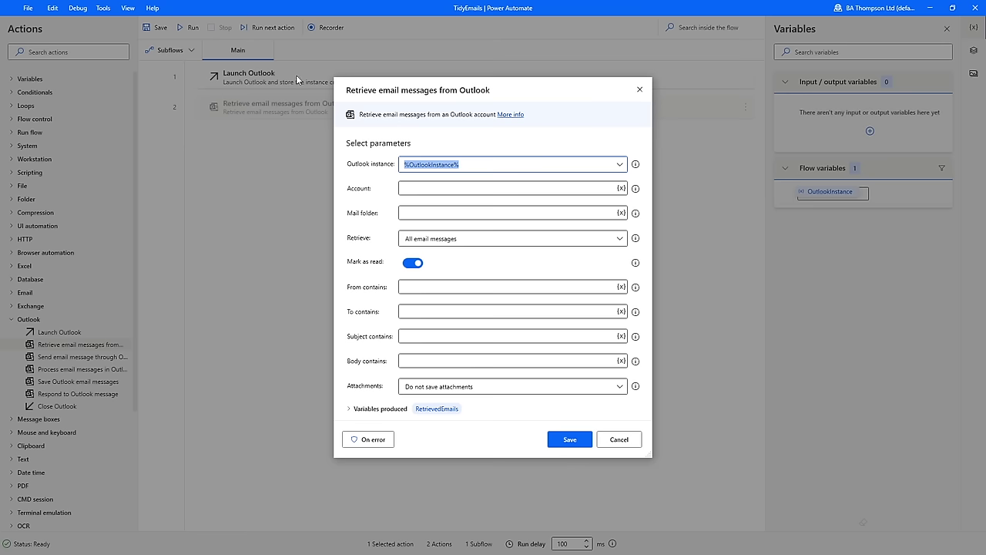
click(409, 191)
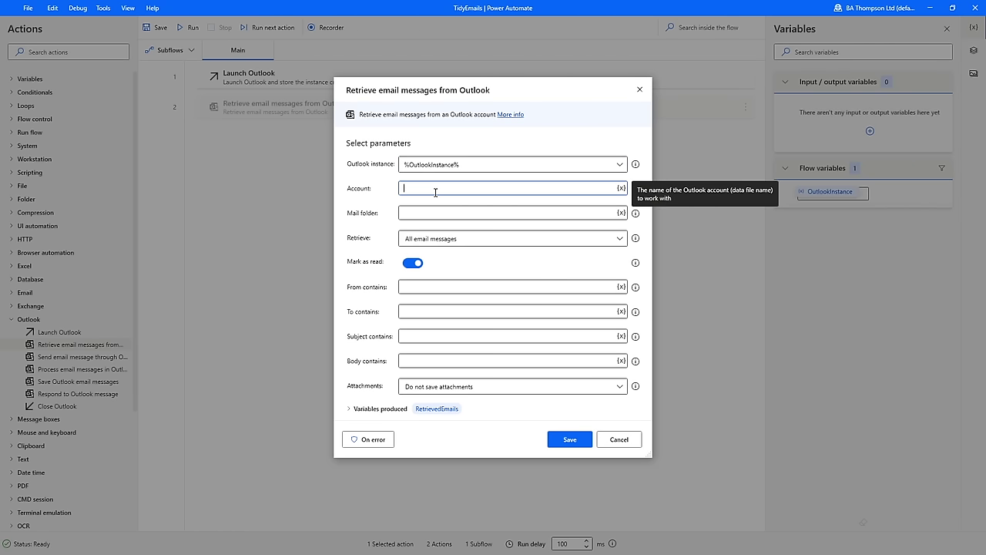
key(ctrl+v)
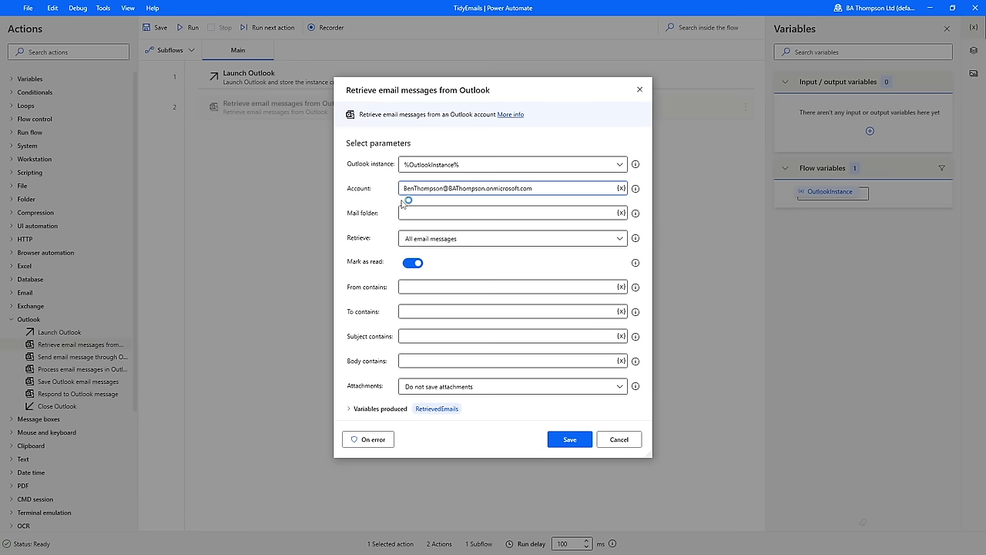
click(435, 213)
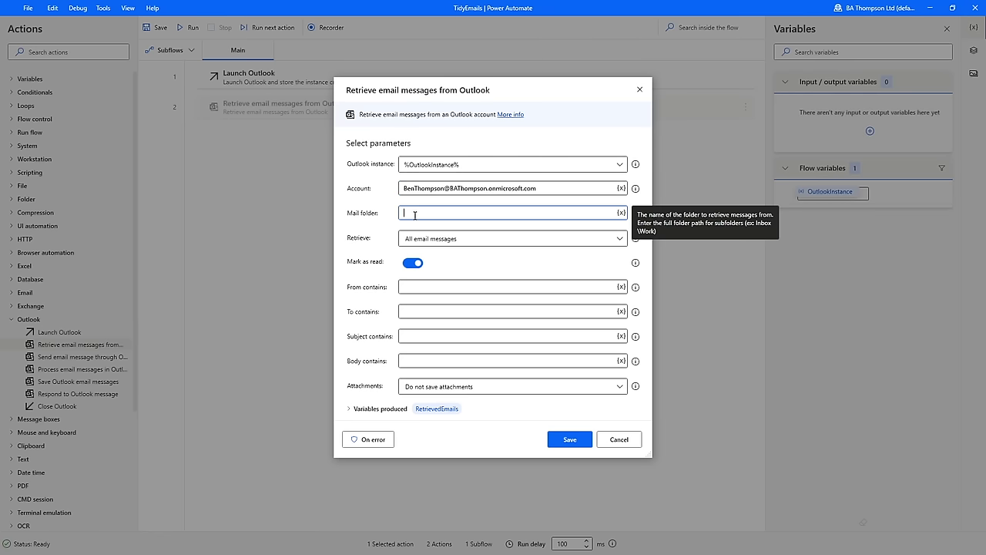
text(Inb)
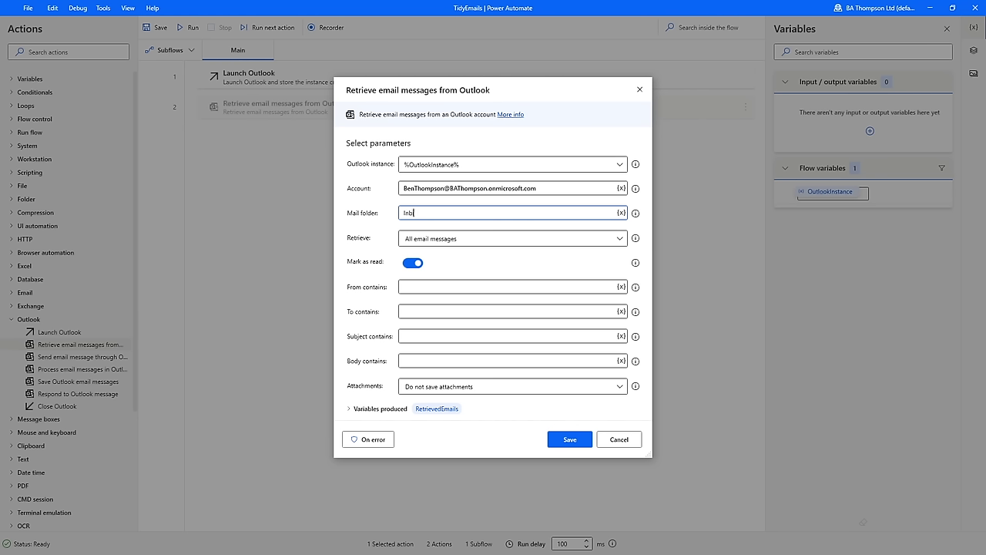
text(ox)
click(423, 240)
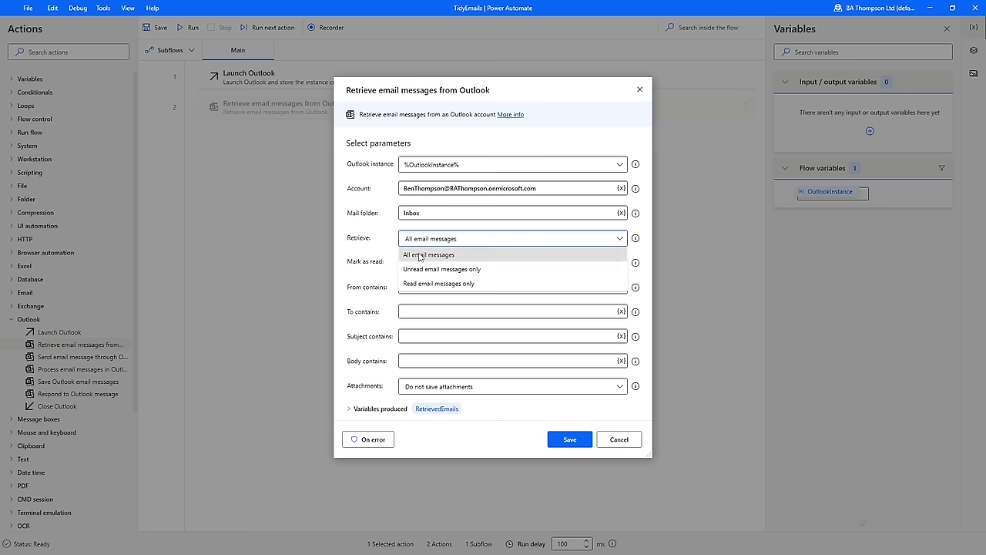
click(420, 255)
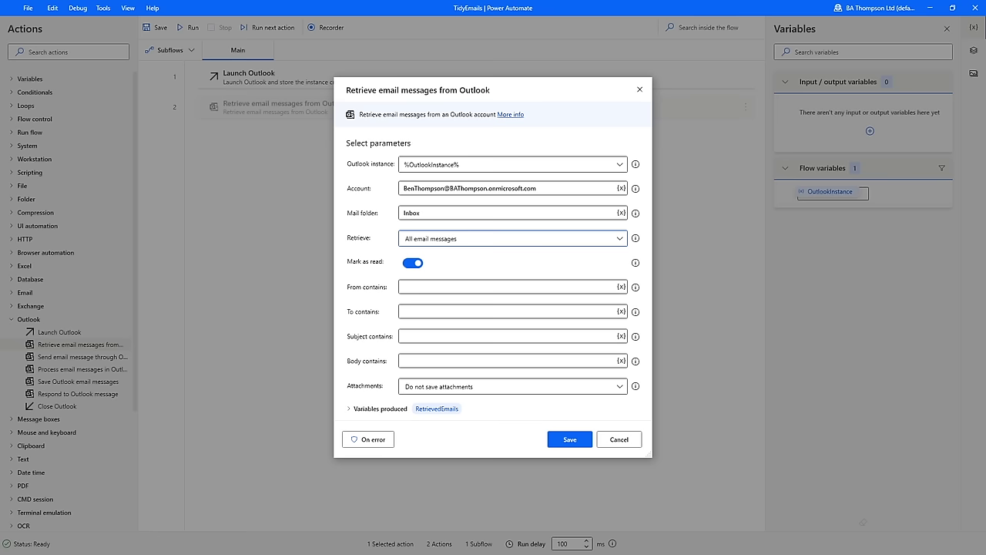
key(alt+Tab)
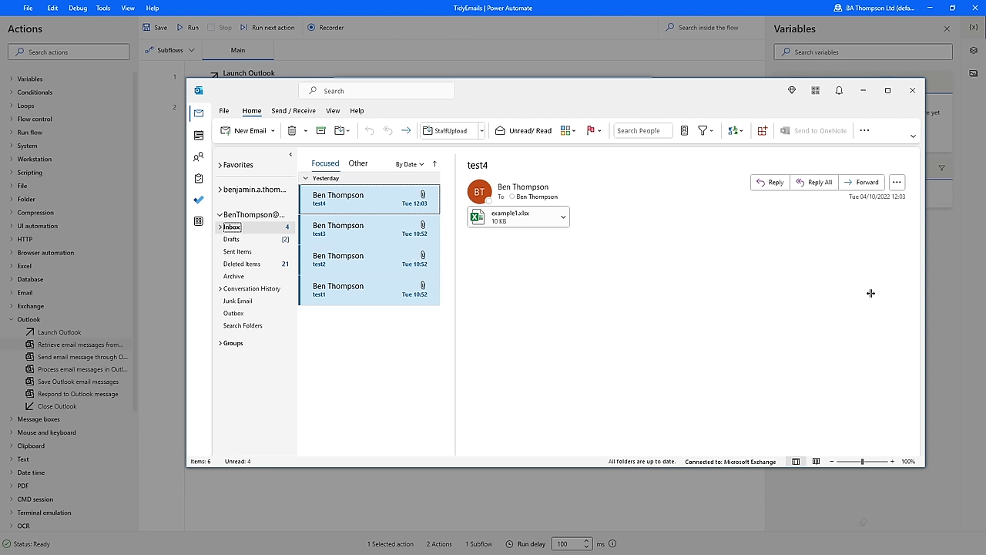
click(862, 92)
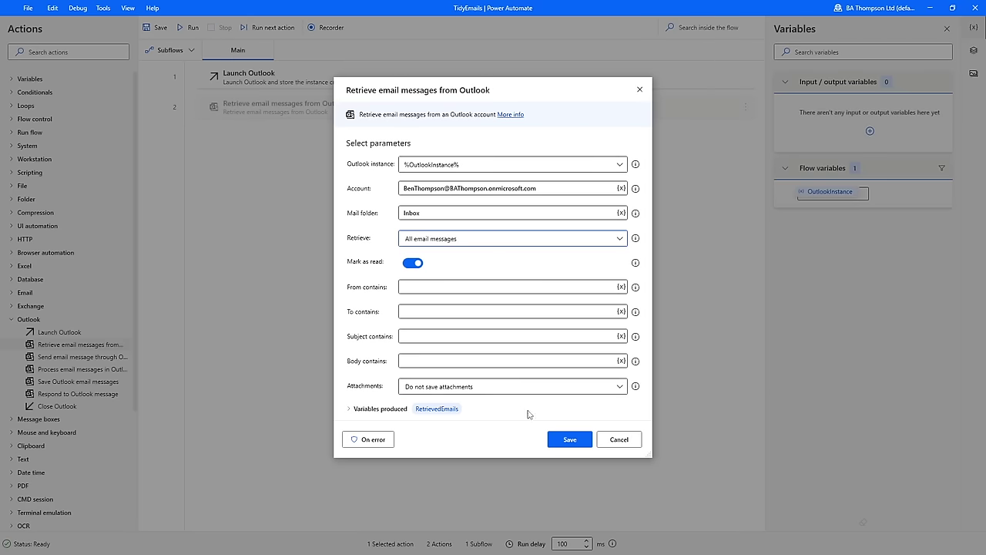
Set the Retrieve email messages step to save the messages' attachments
click(618, 388)
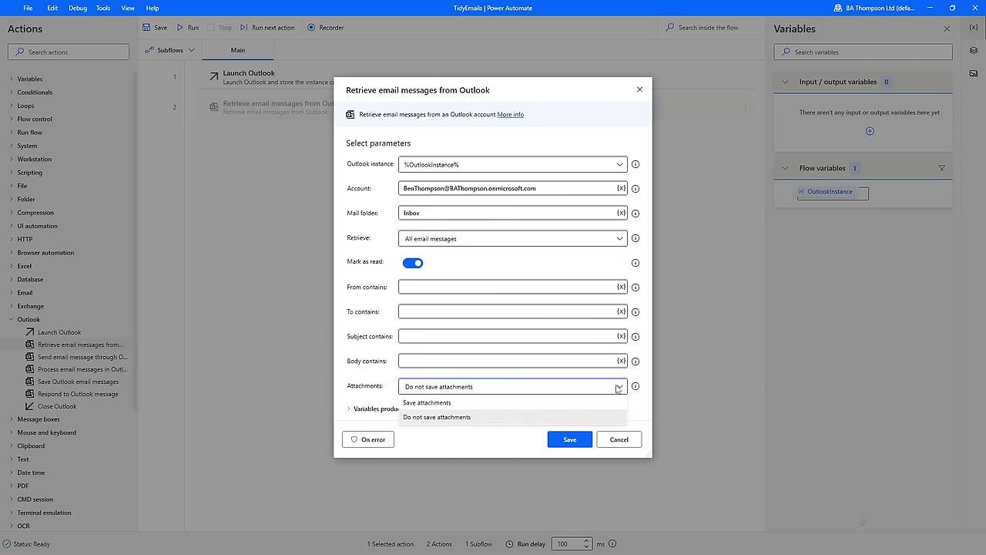
click(466, 402)
scroll(641, 365, down, 1)
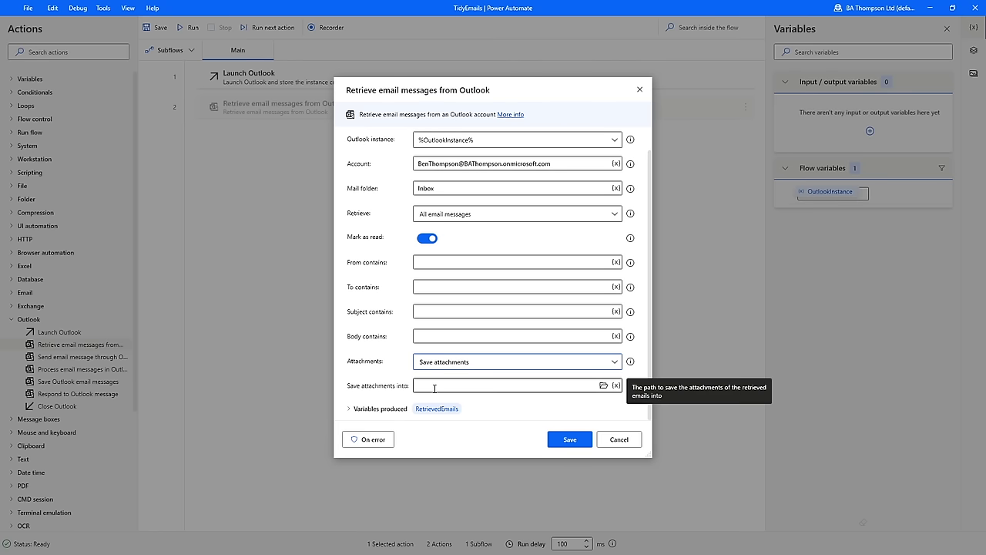
Save attachments into Desktop\Essential Excel\EmailAttachments and save the step
click(434, 389)
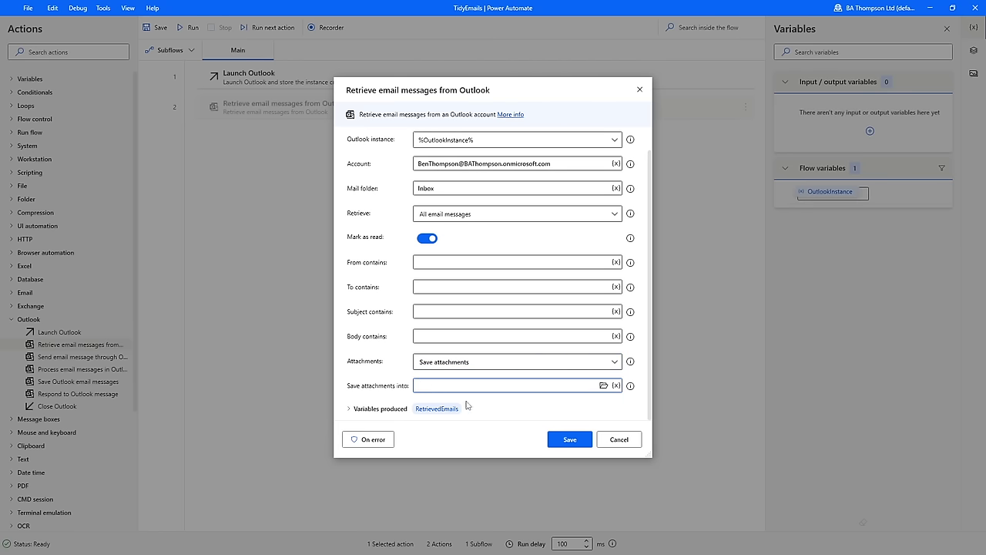
click(604, 386)
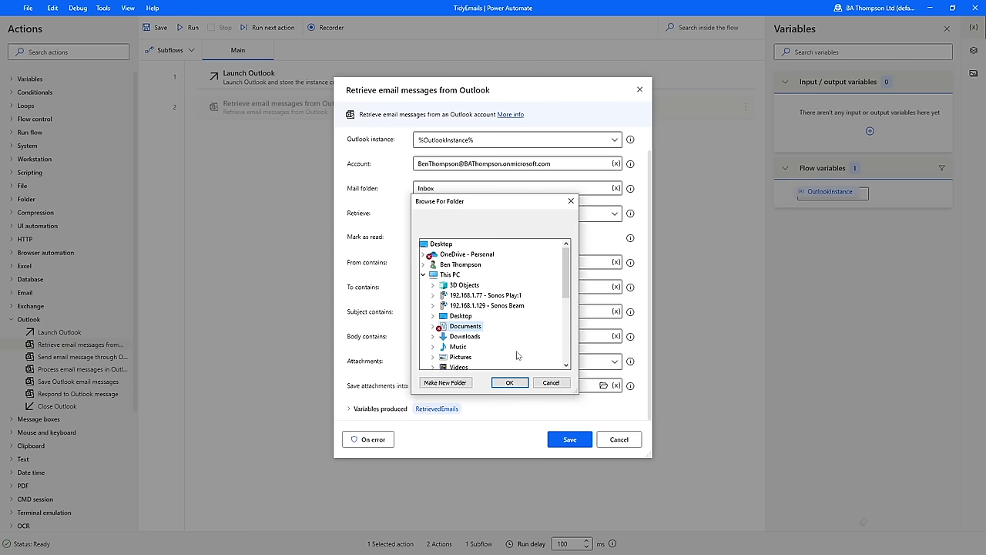
double_click(461, 316)
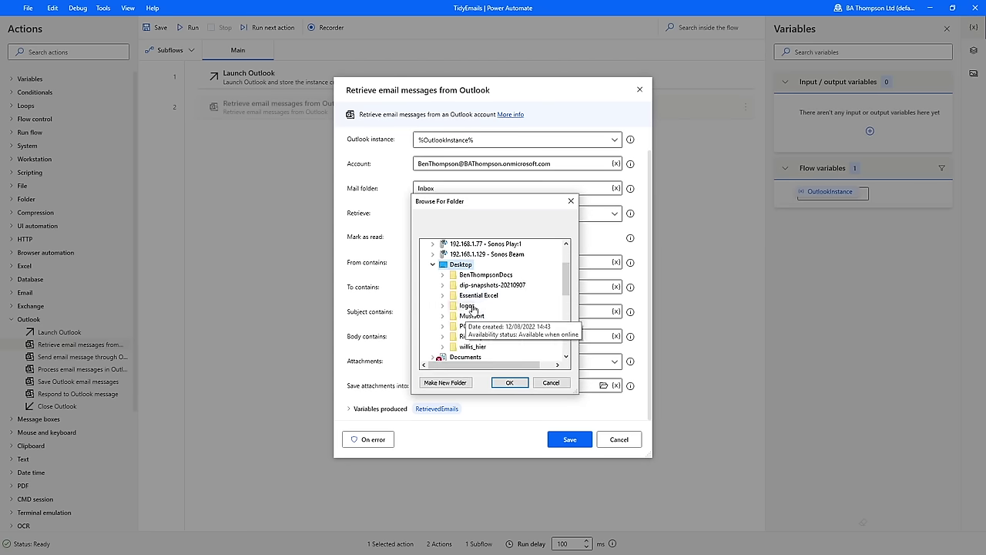
scroll(509, 328, up, 2)
scroll(517, 339, down, 2)
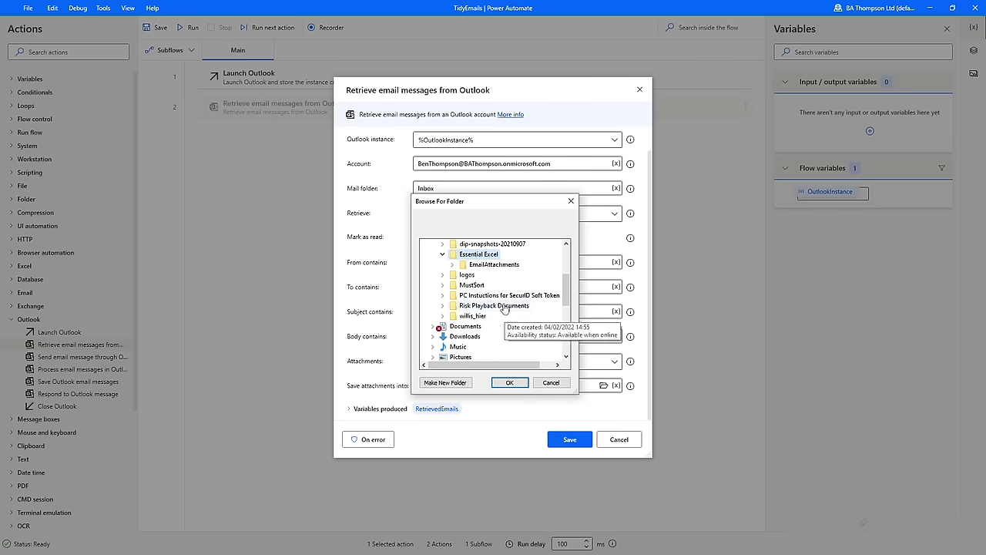
click(493, 264)
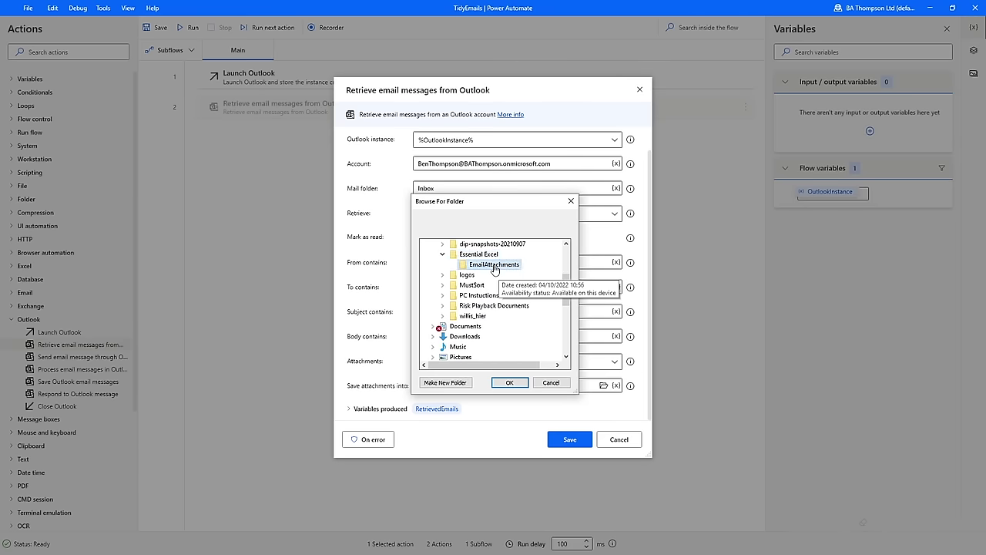
click(507, 382)
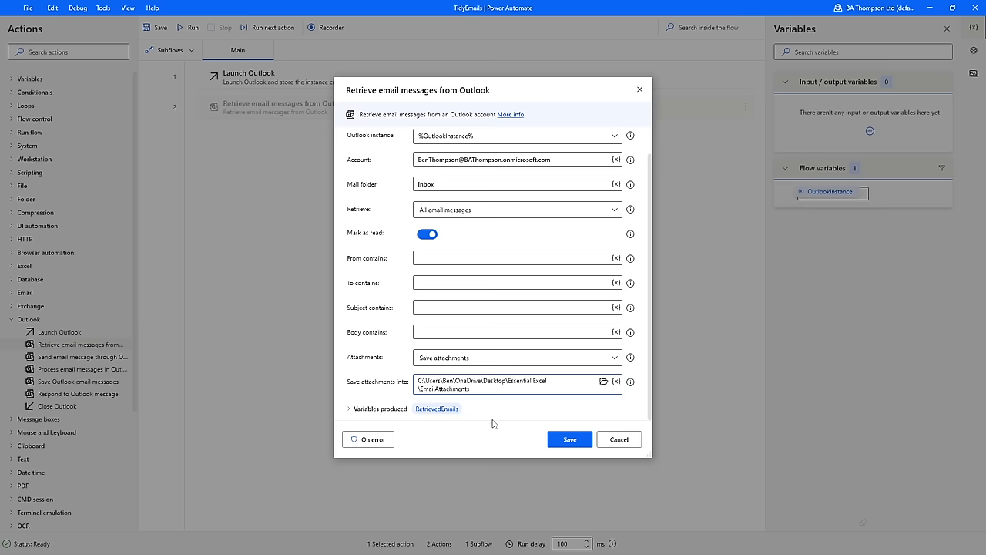
click(574, 443)
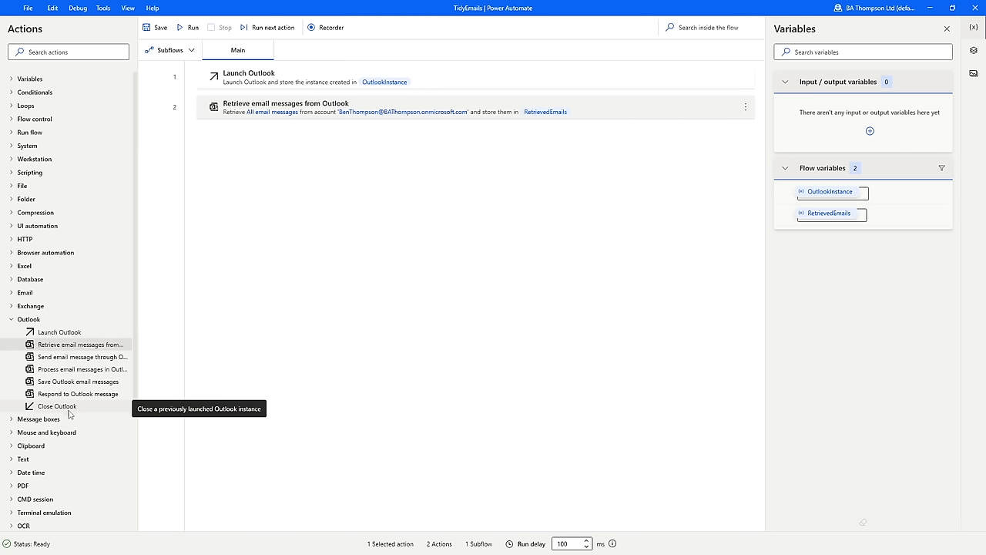
Add a Close Outlook action for %OutlookInstance% as step 3, then switch to Outlook
drag(68, 408, 307, 224)
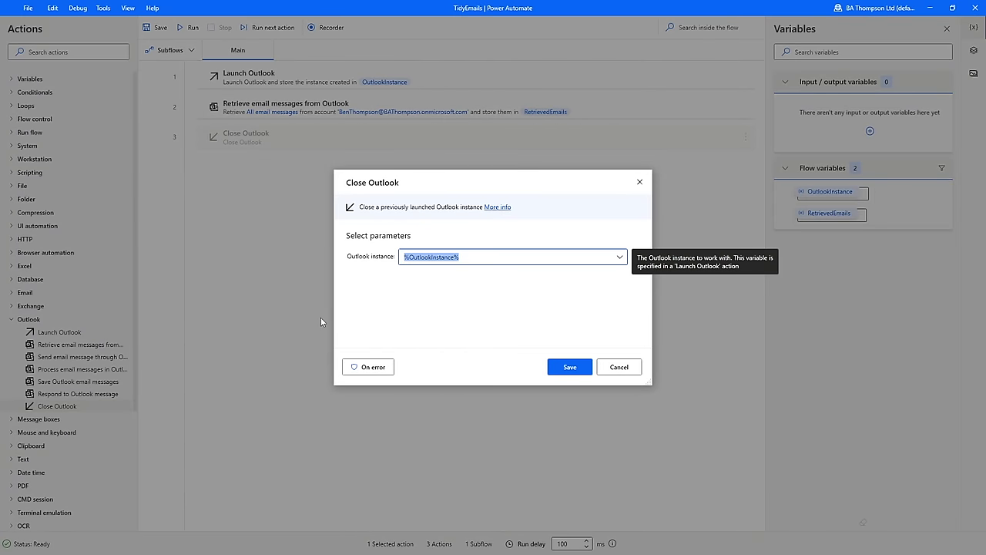
click(577, 374)
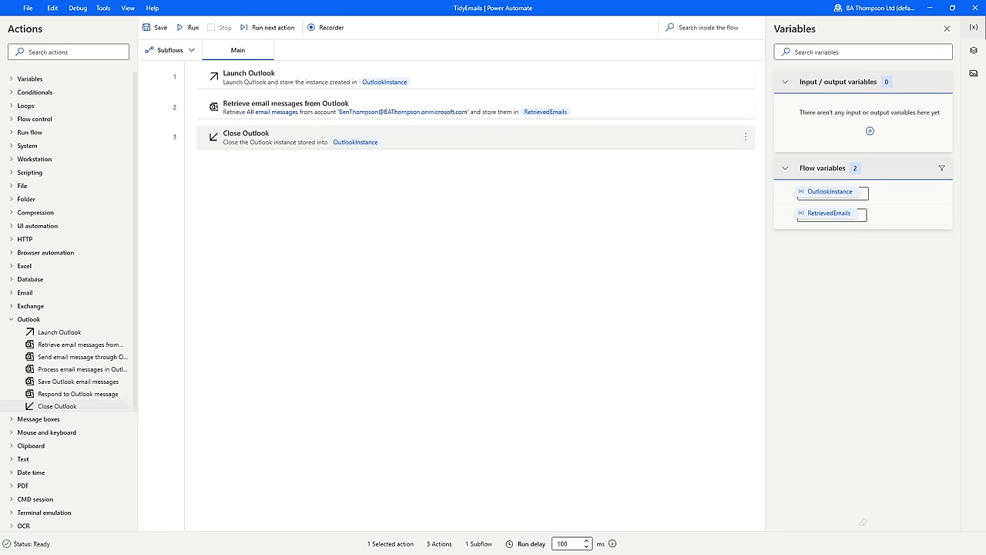
key(alt+Tab)
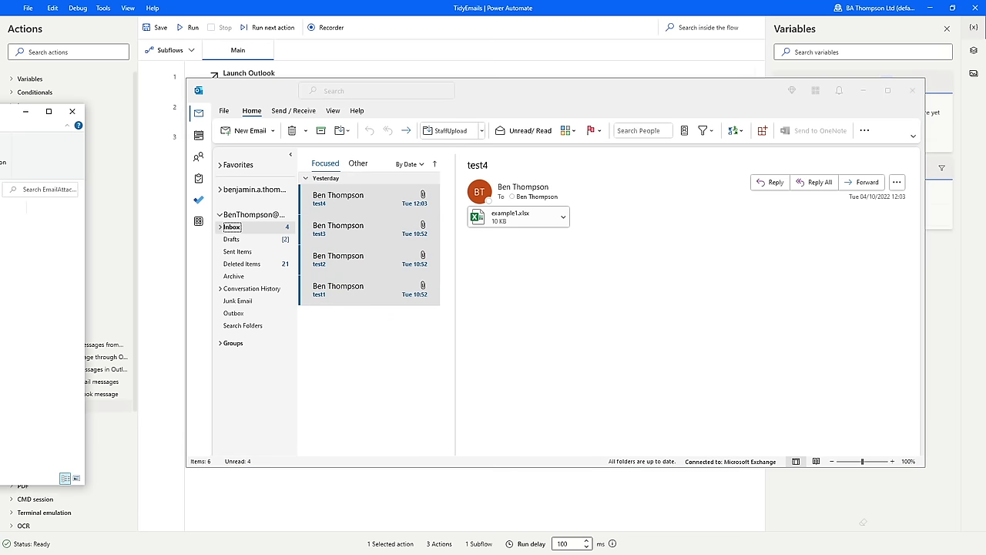
drag(736, 97, 707, 90)
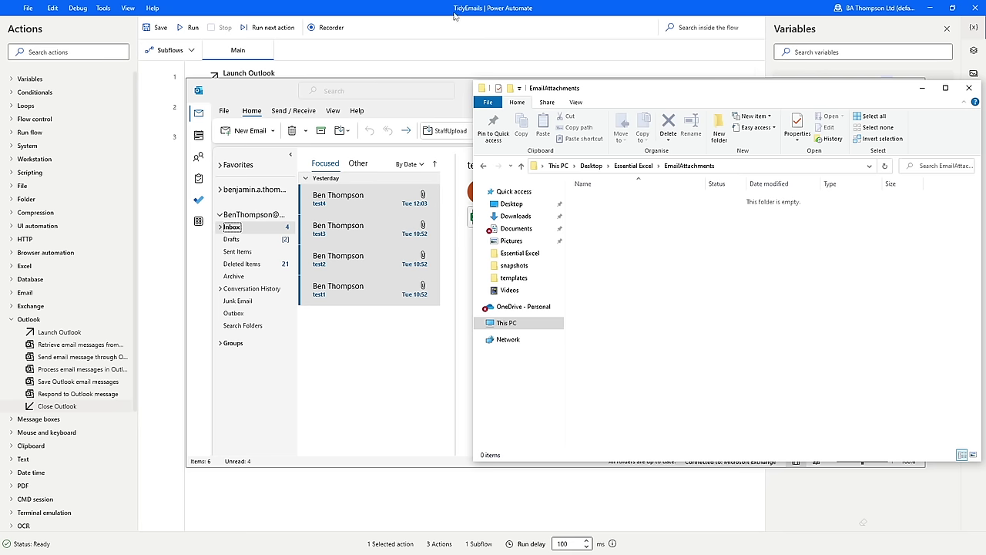
click(521, 7)
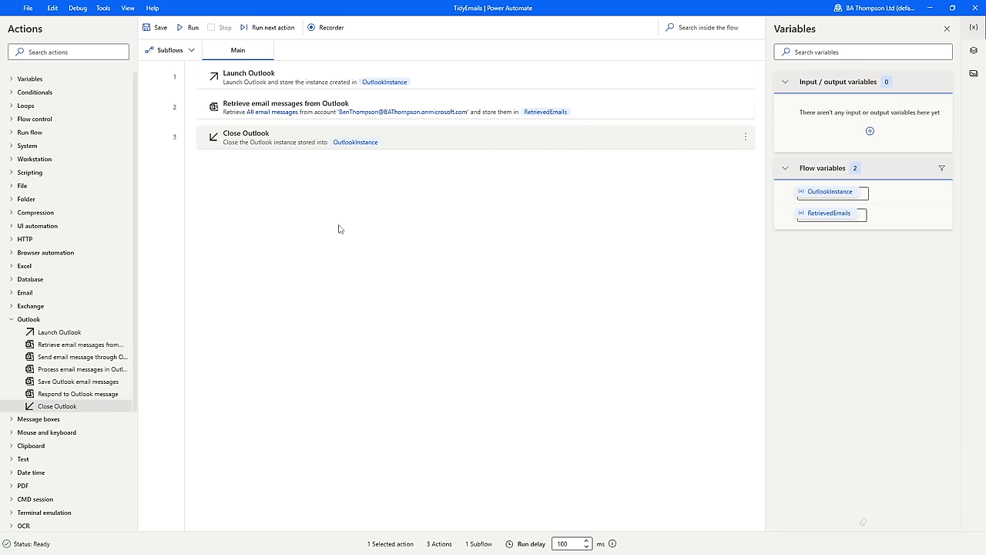
Run the three-step TidyEmails flow and let it finish
click(186, 28)
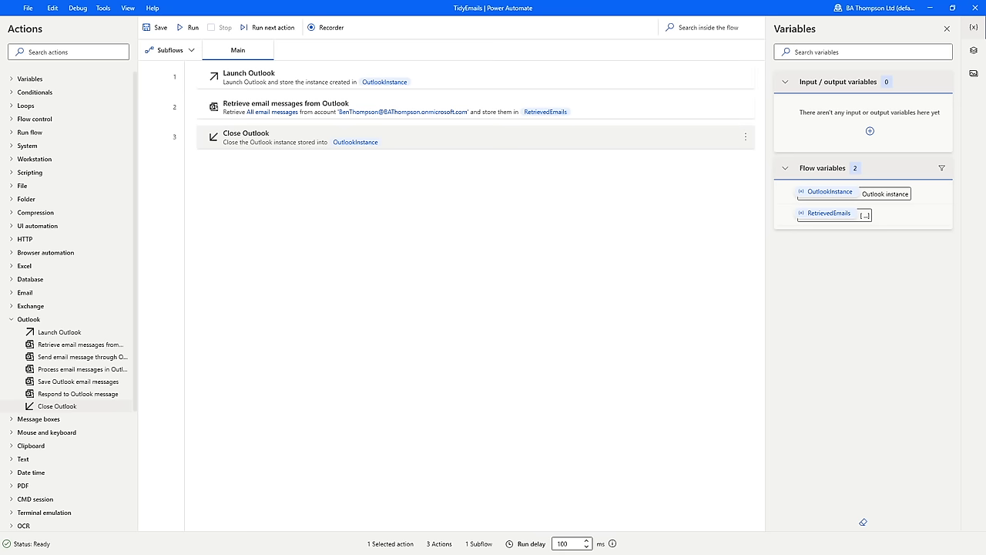
Compare the four Excel files in EmailAttachments with the four emails in Outlook's Inbox
key(alt+Tab)
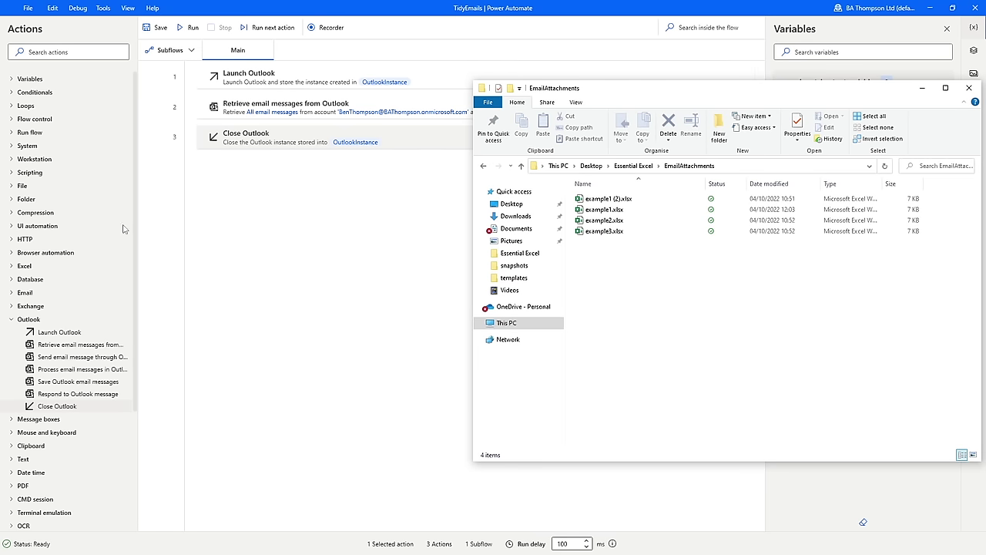
drag(790, 92, 764, 76)
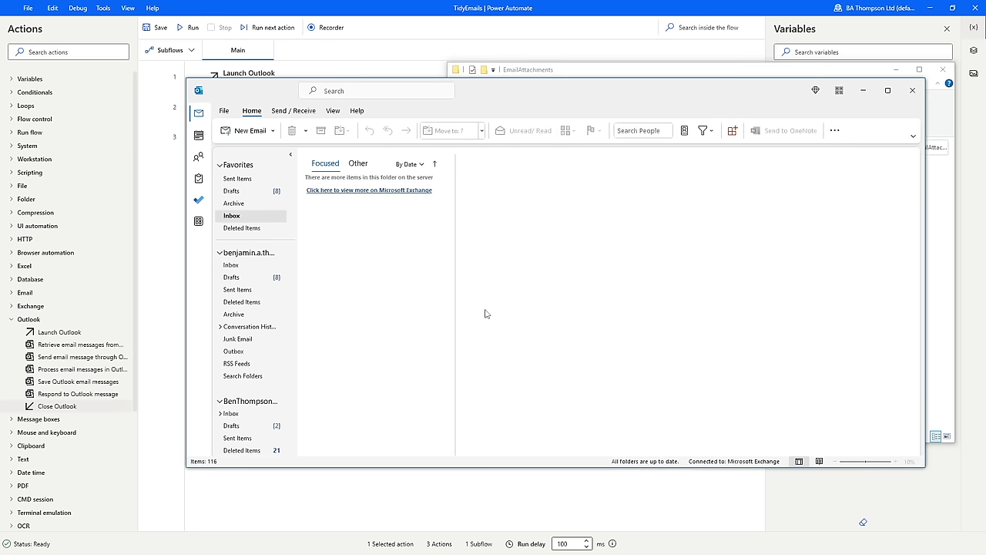
click(688, 74)
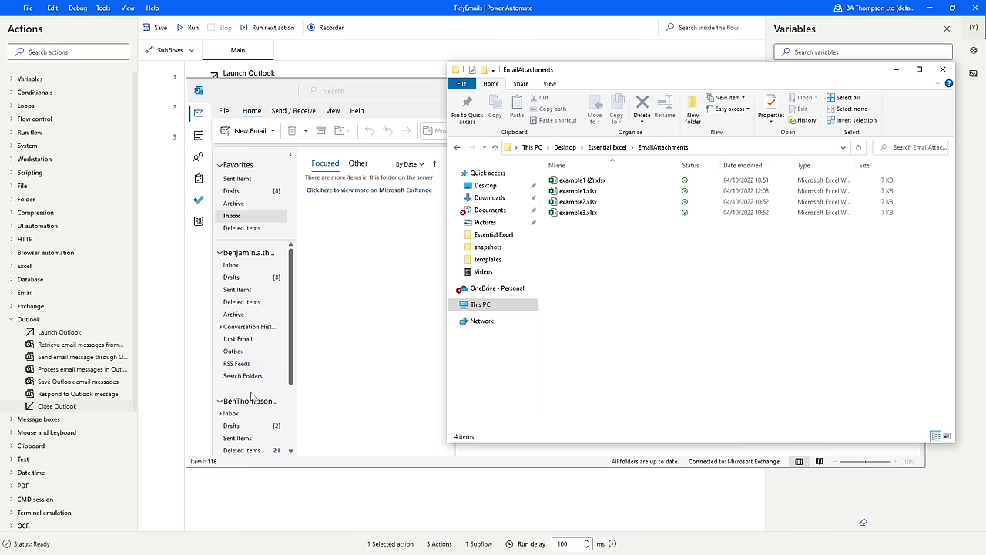
scroll(244, 394, down, 2)
click(232, 365)
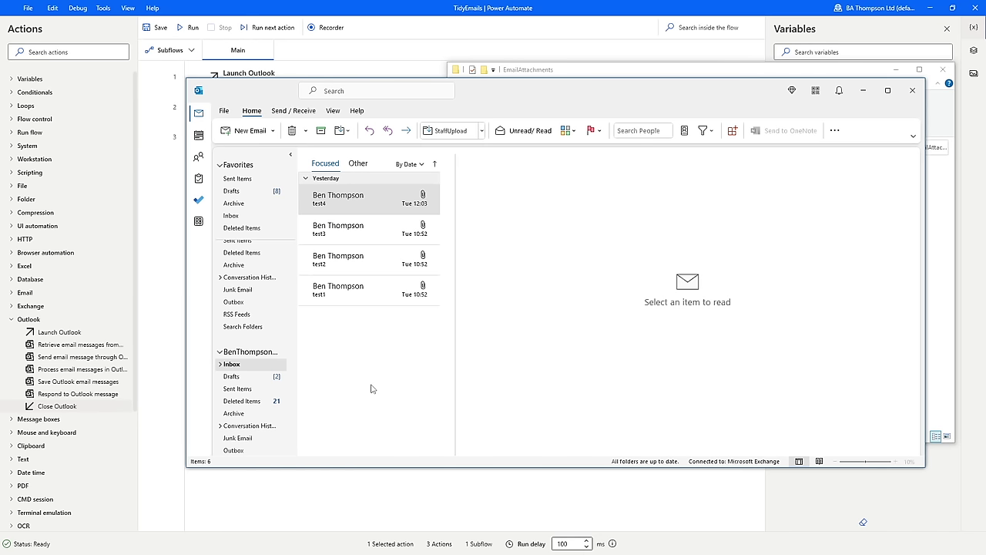
click(590, 73)
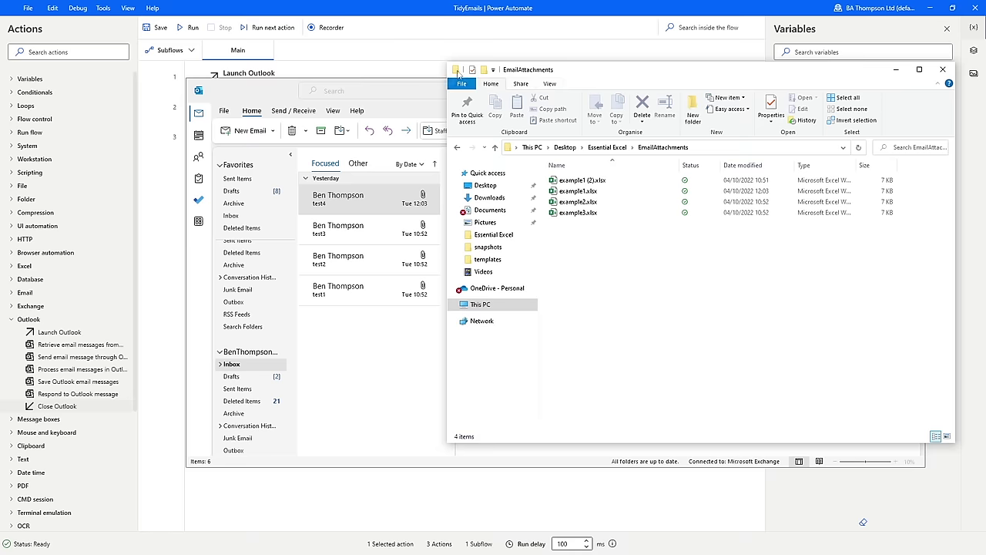
drag(447, 65, 173, 67)
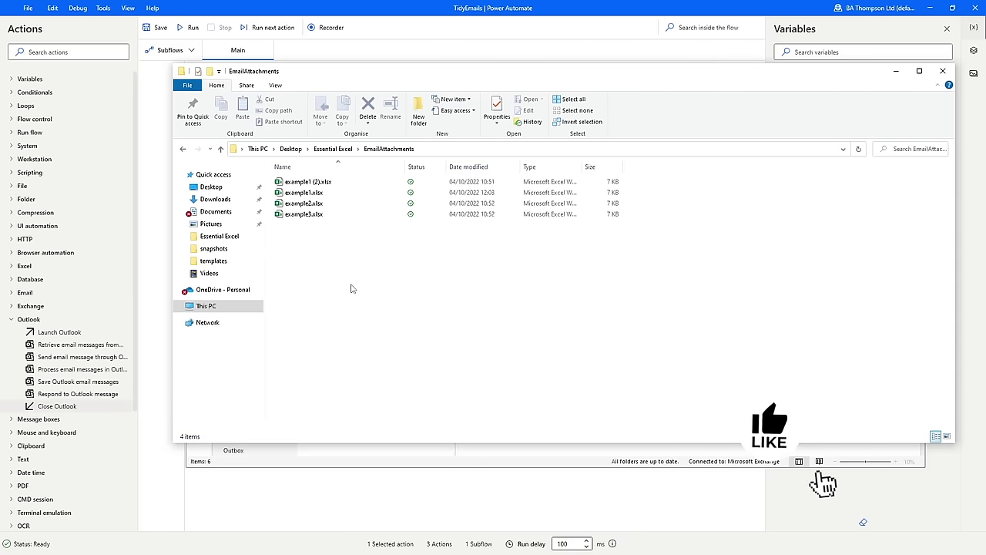